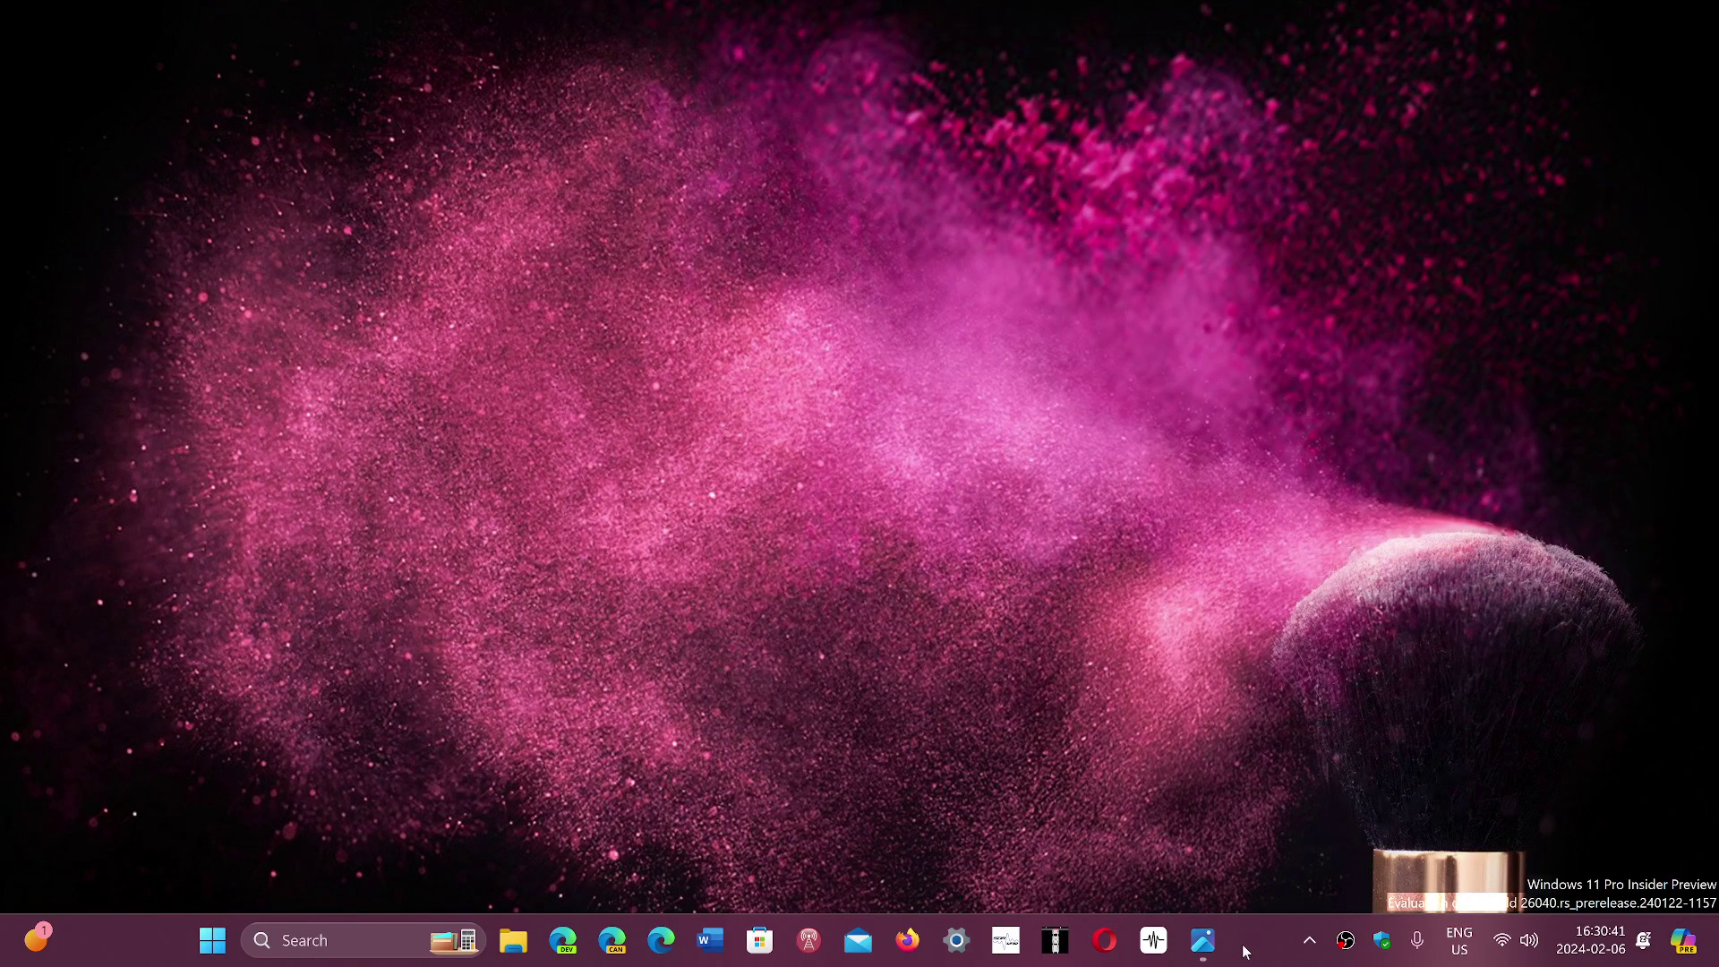
Bring up the Windows XP screenshot in Photos from the taskbar.
left_click(1204, 940)
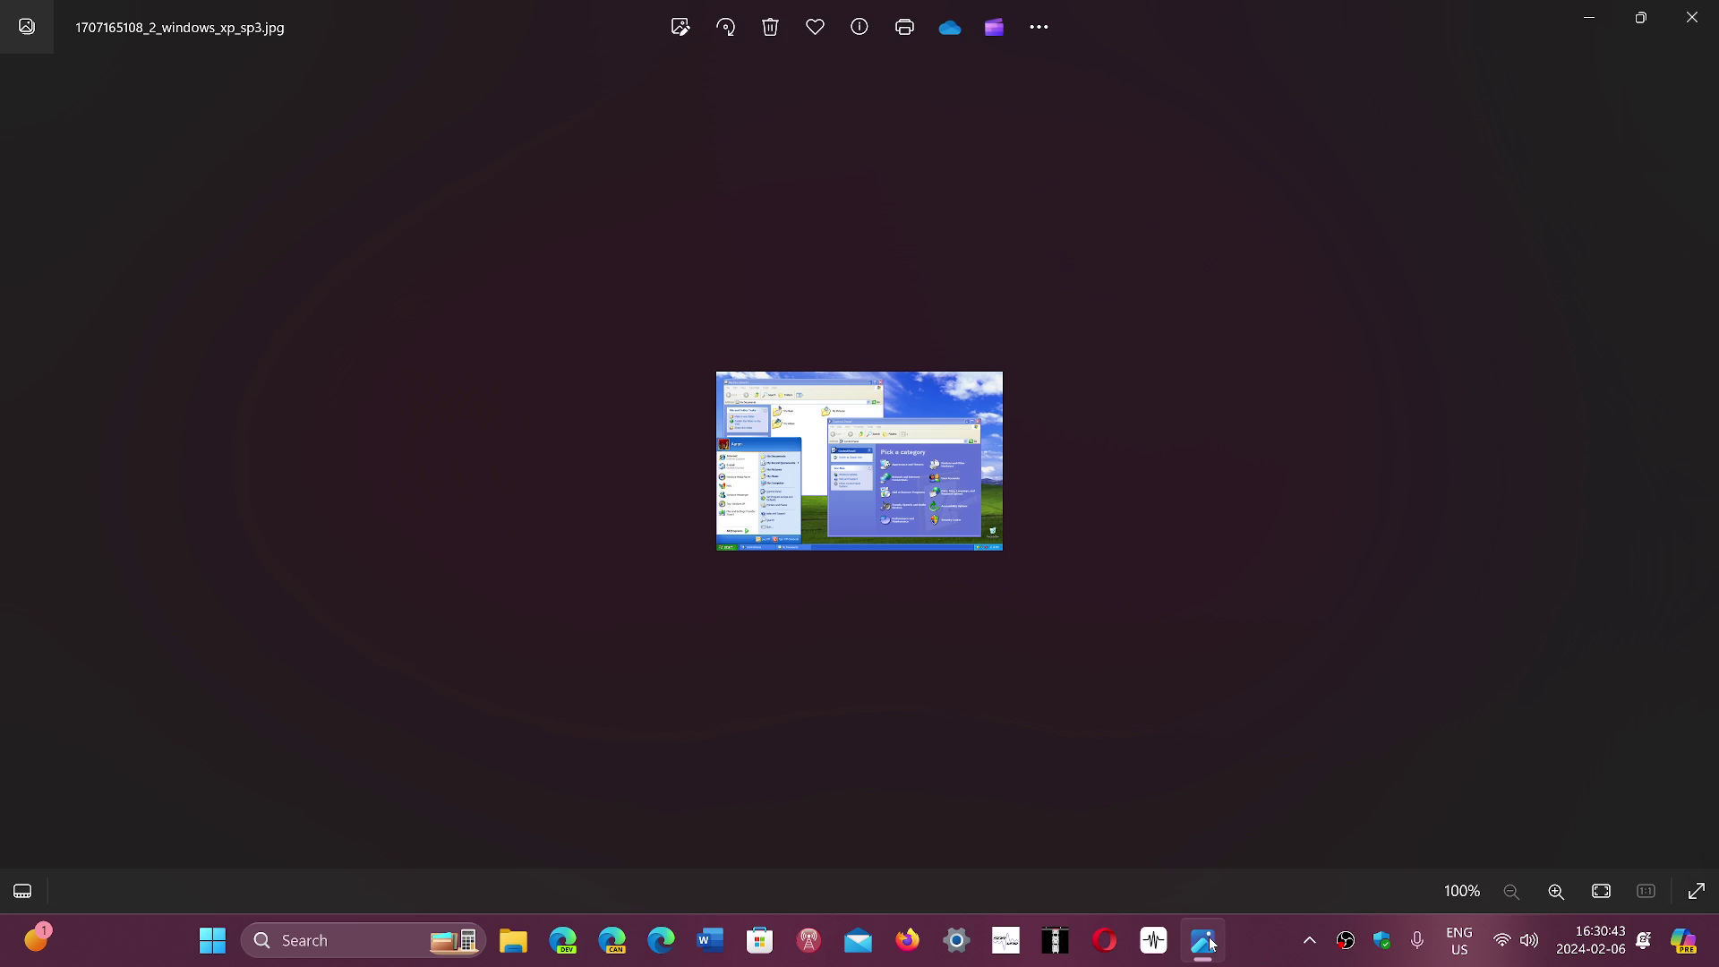
scroll(1055, 629, "up", 5)
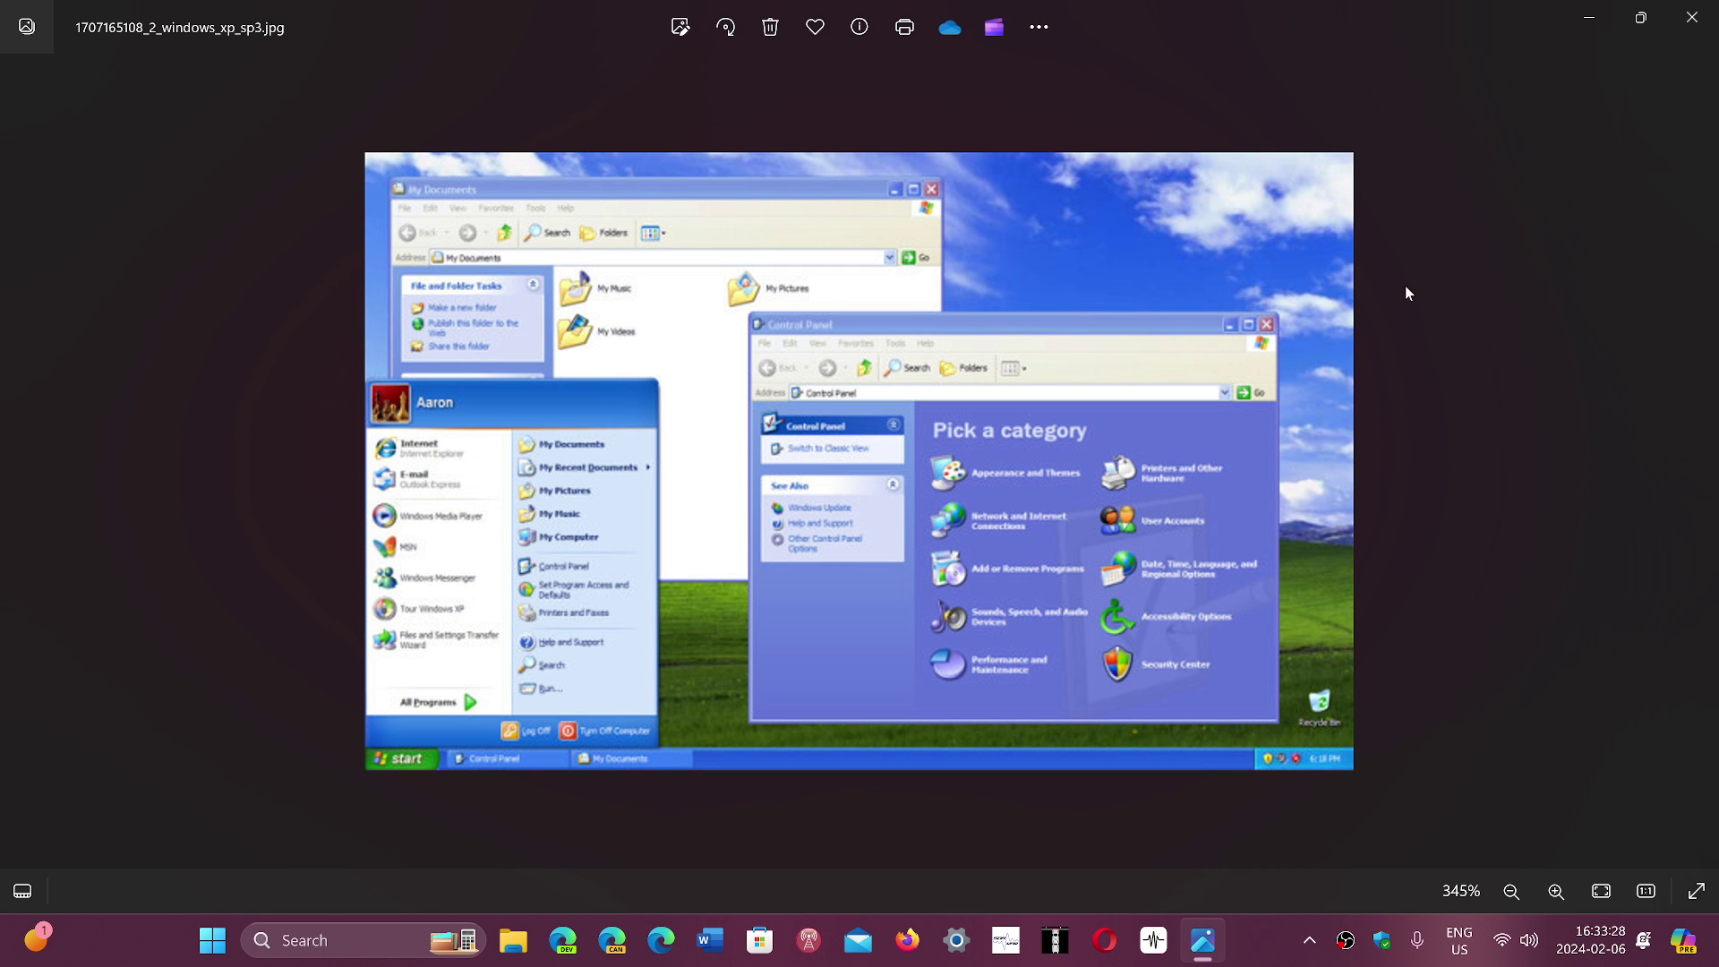
Close the Photos window showing the Windows XP screenshot.
left_click(1691, 17)
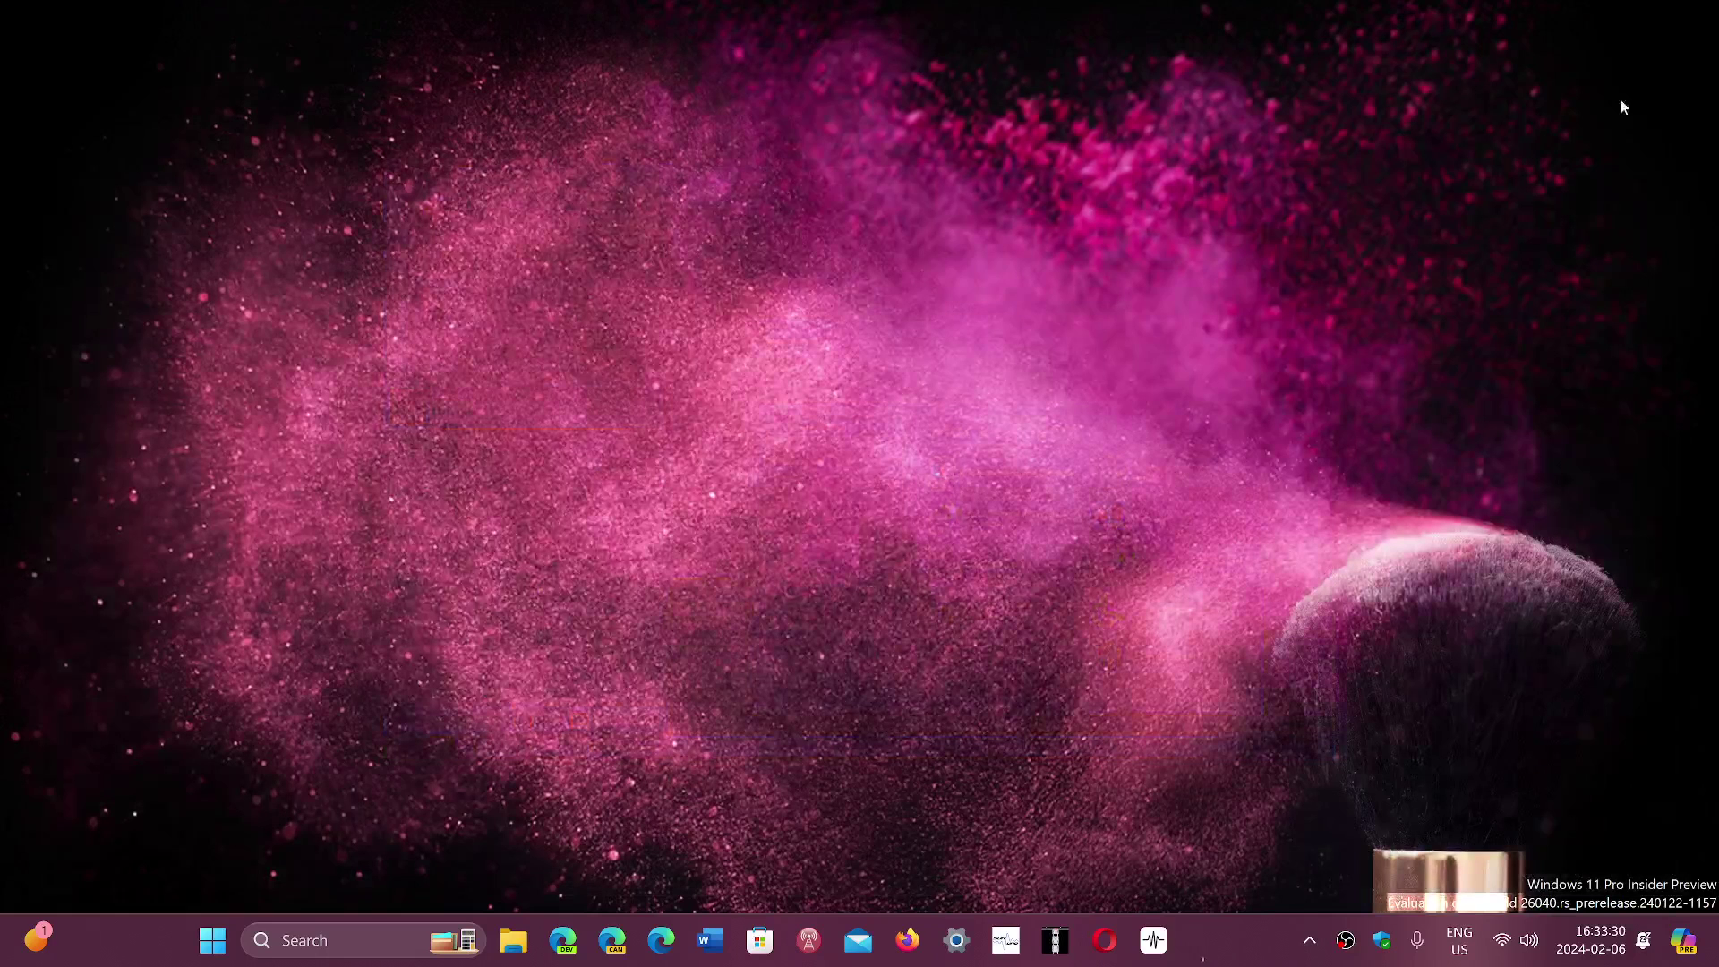